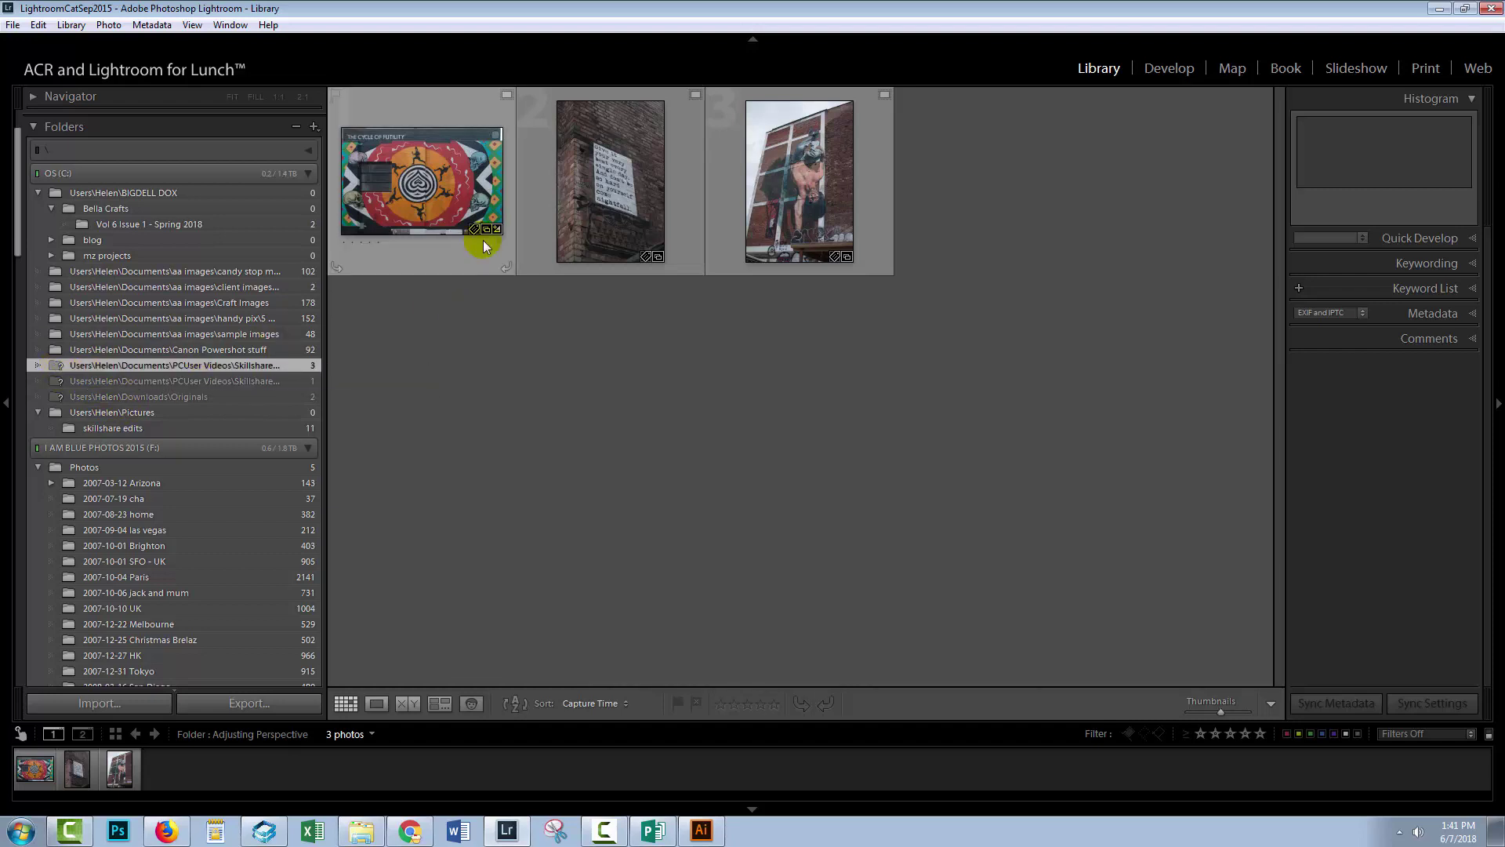
Select IMGP6837.dng, the second of the three photos in Adjusting Perspective
mouse_move(610, 181)
left_click(682, 215)
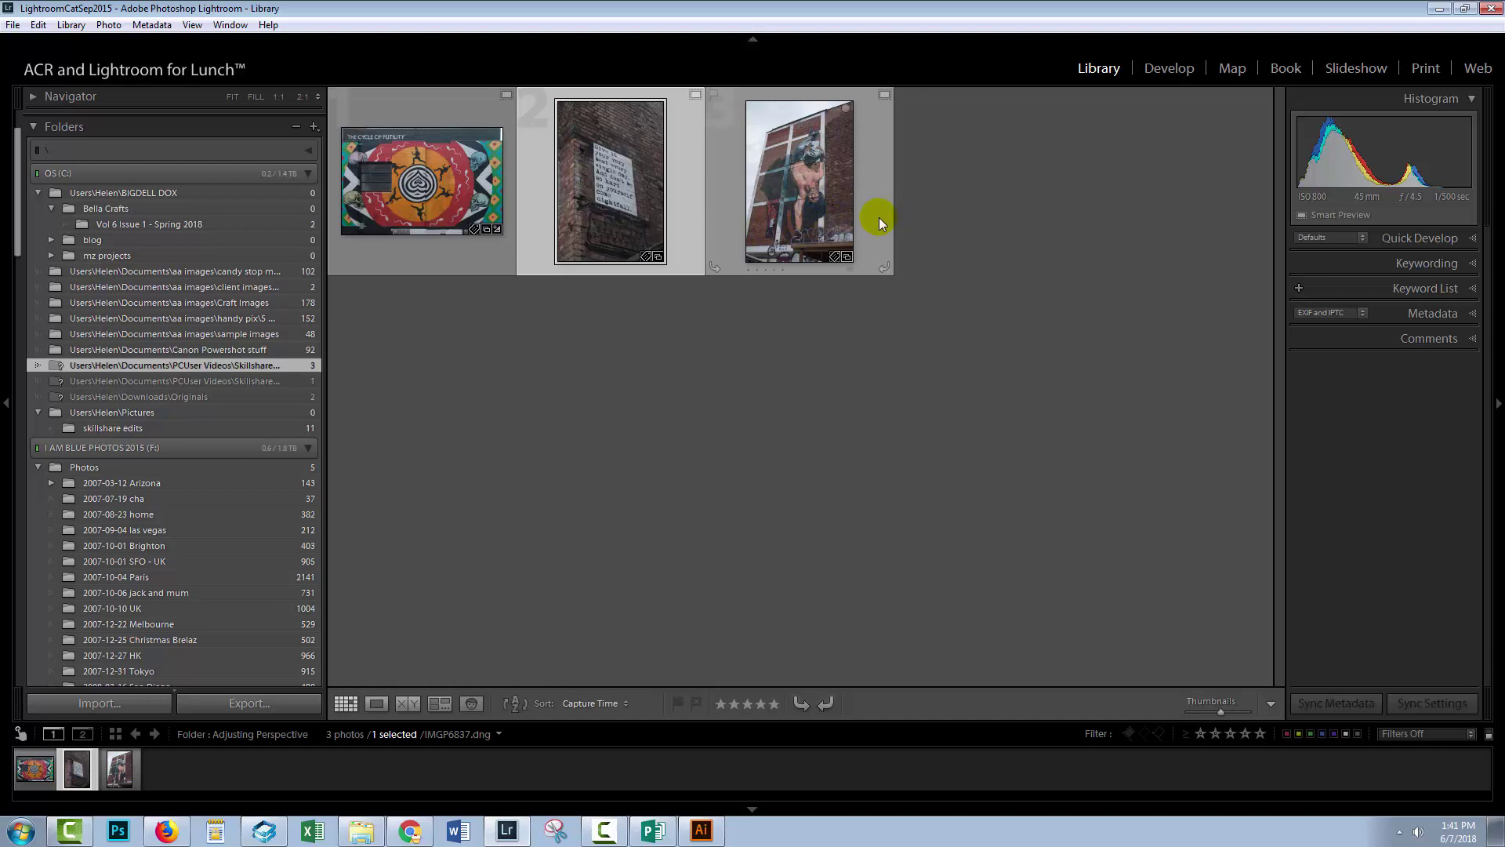
left_click(676, 229)
left_click(676, 228)
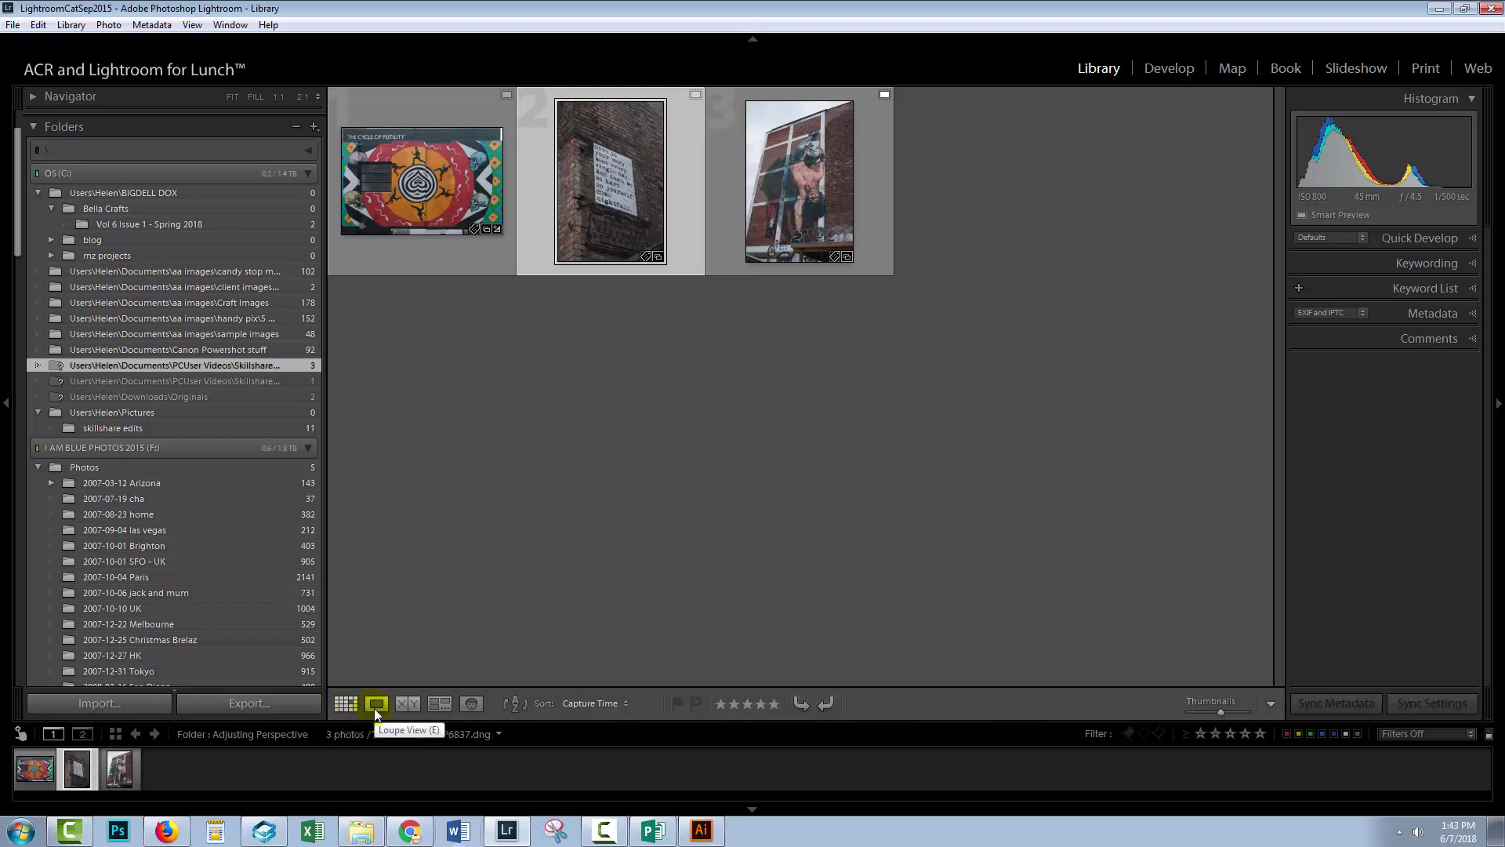
Show the Library Filter bar and search filenames for imgp6837.dng
left_click(194, 25)
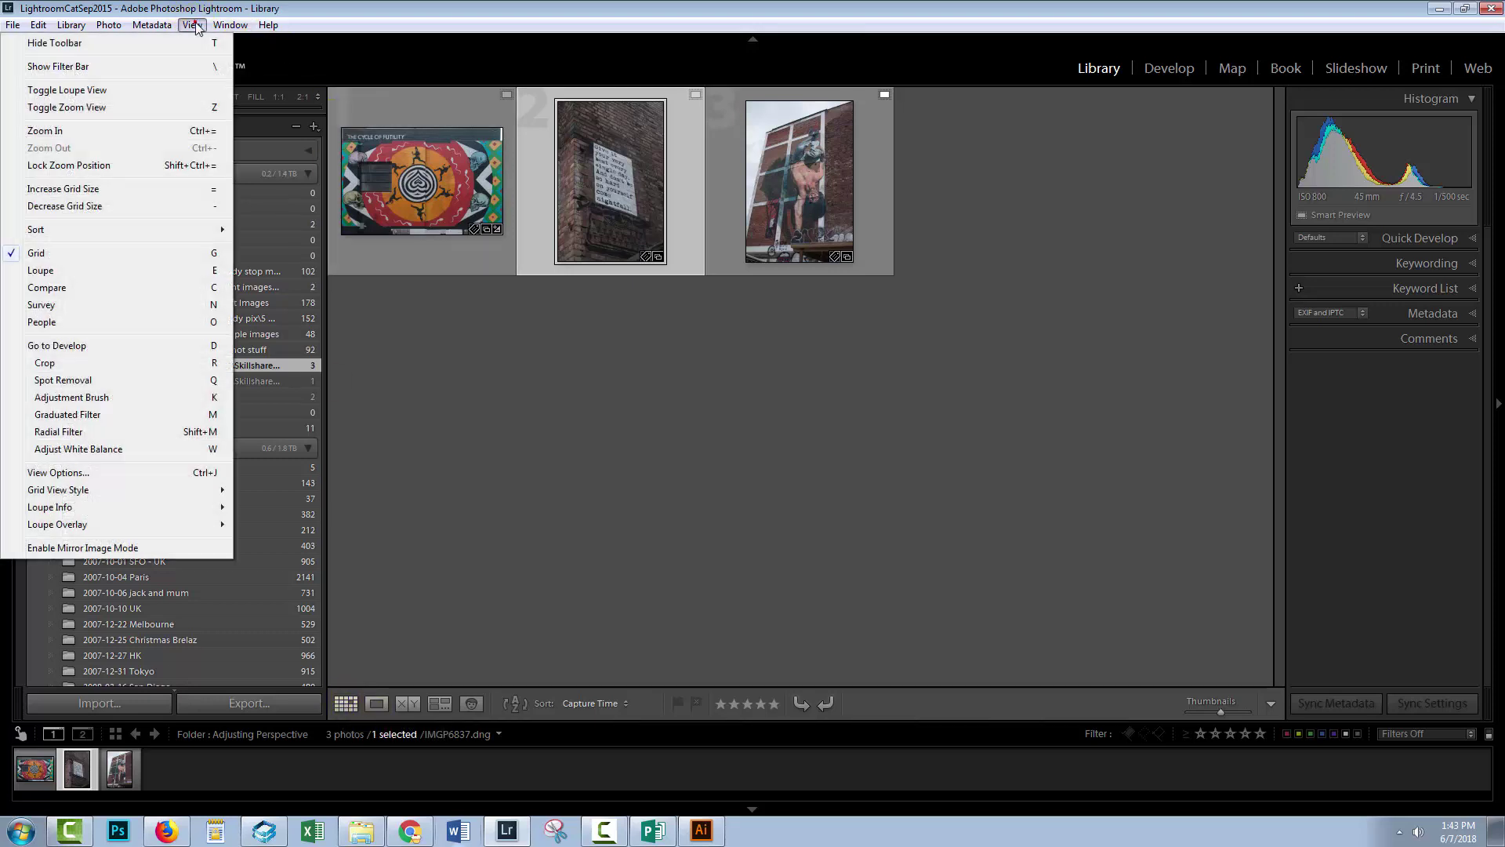
left_click(59, 68)
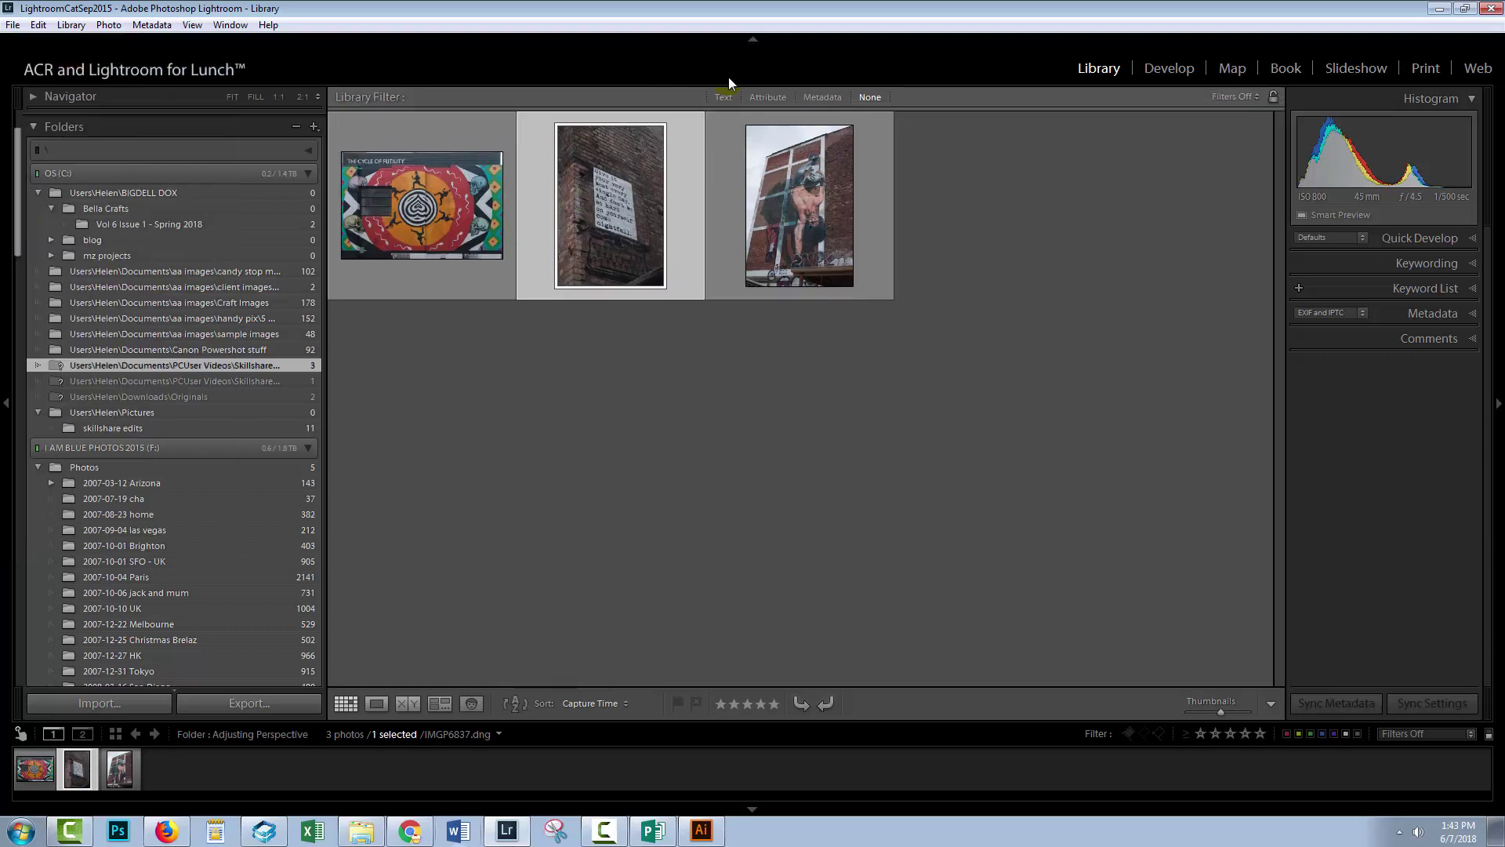
key("j")
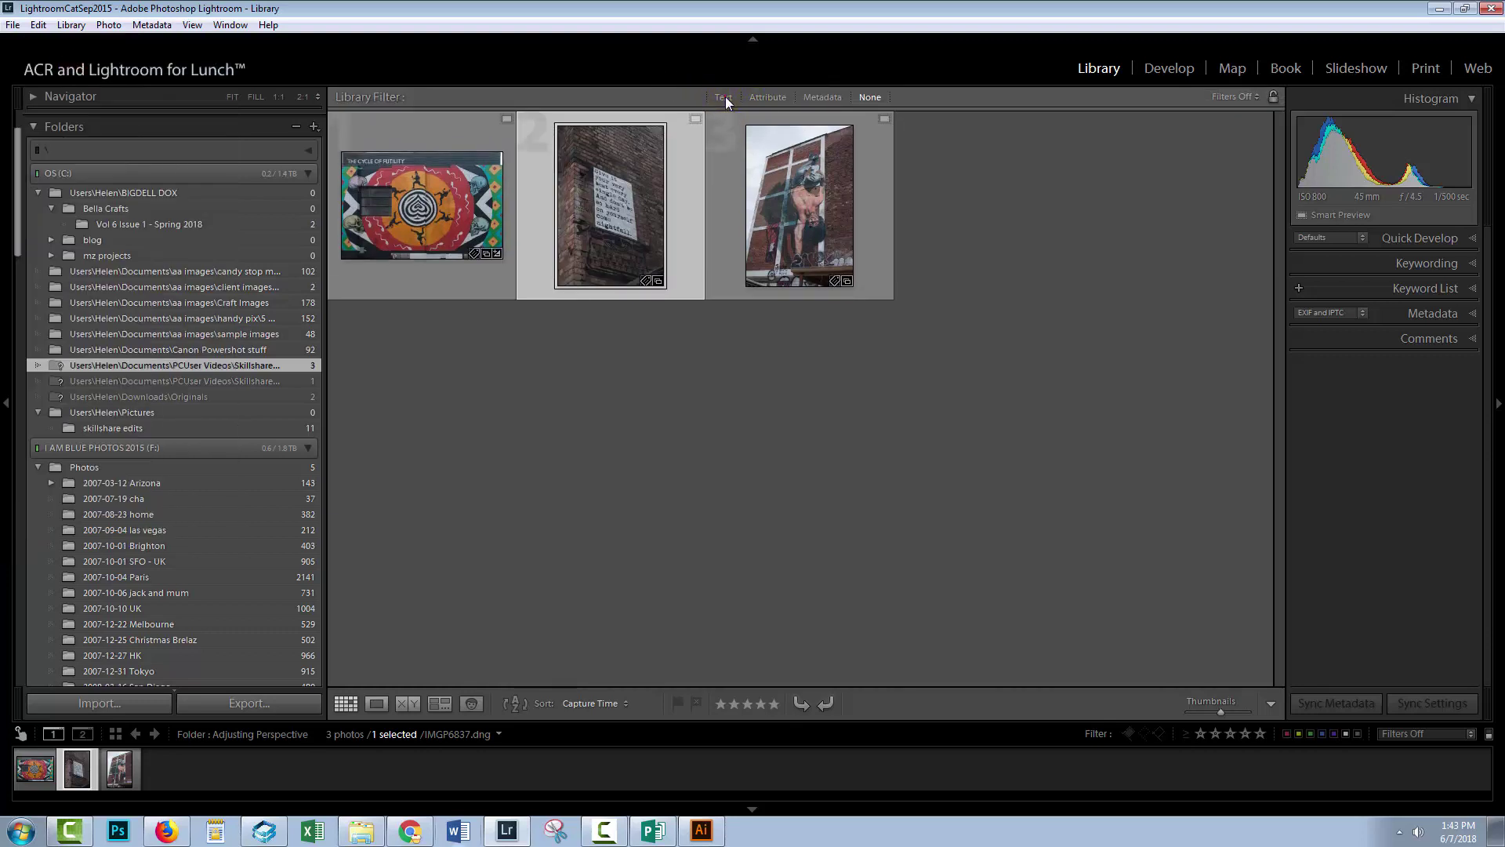
left_click(726, 97)
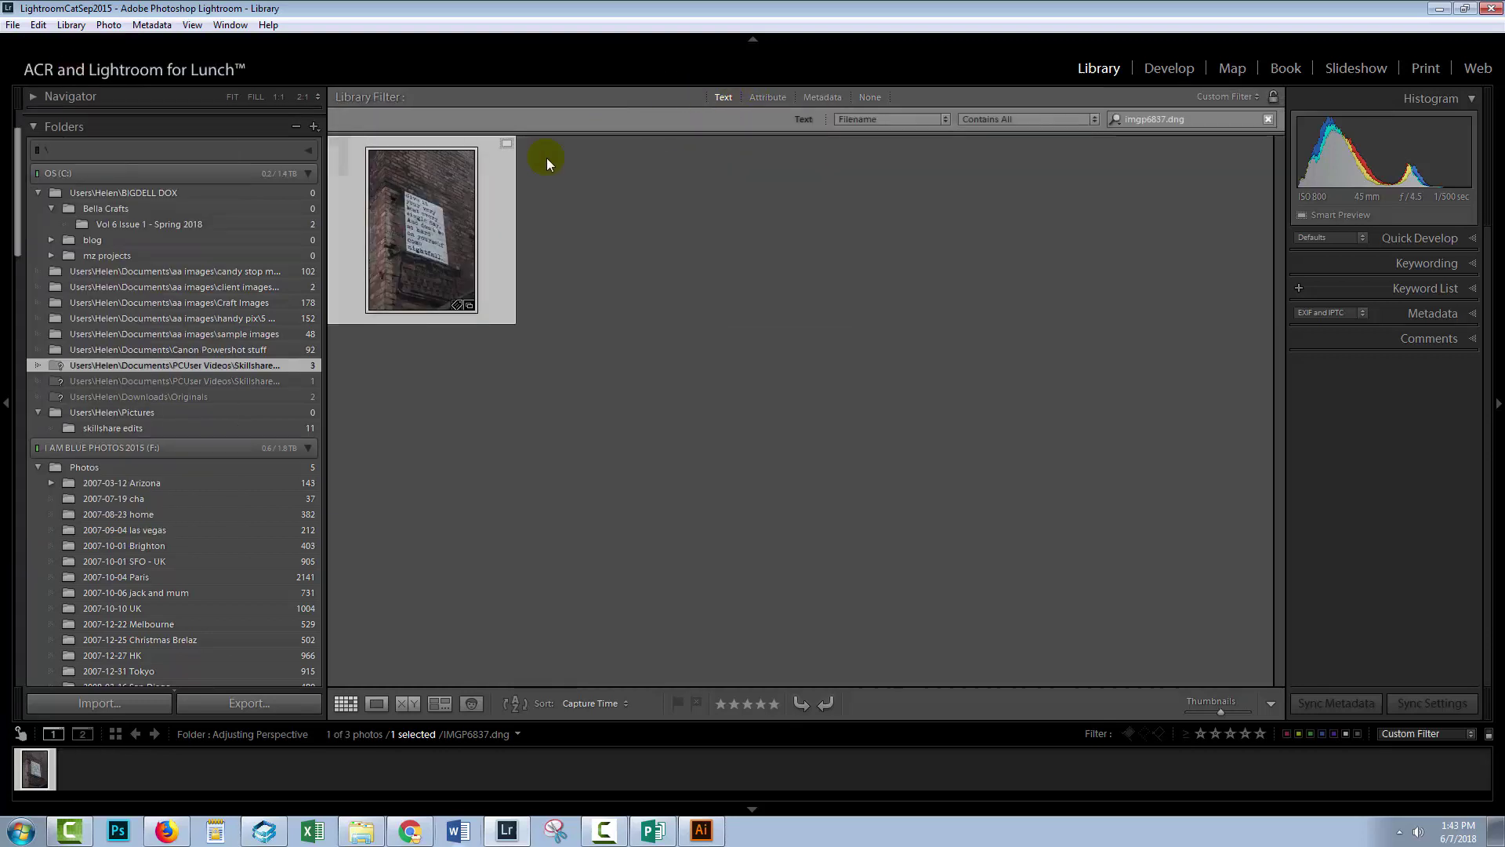
left_click(1269, 121)
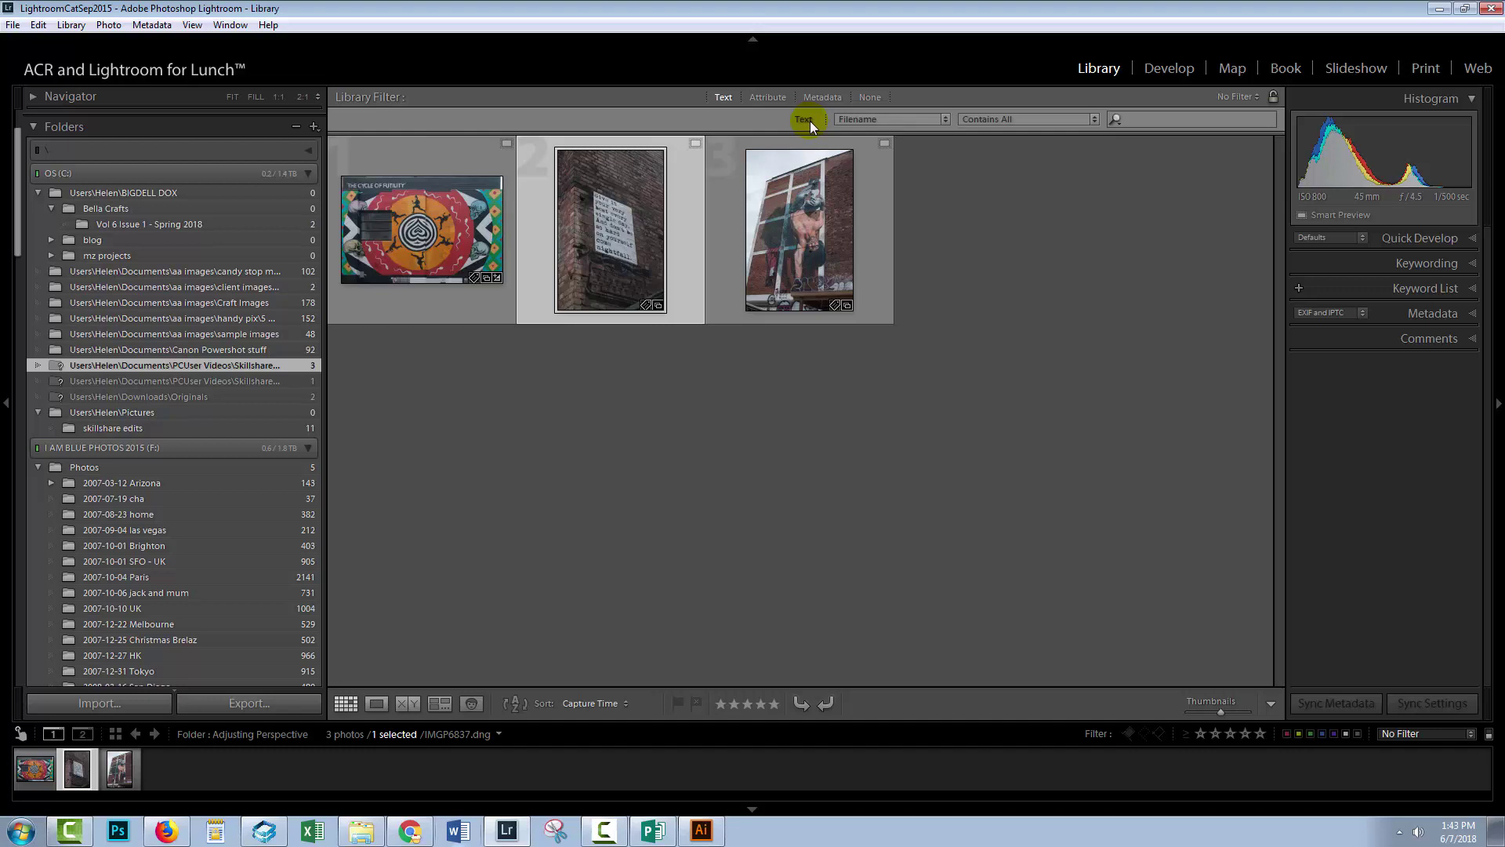
left_click(876, 118)
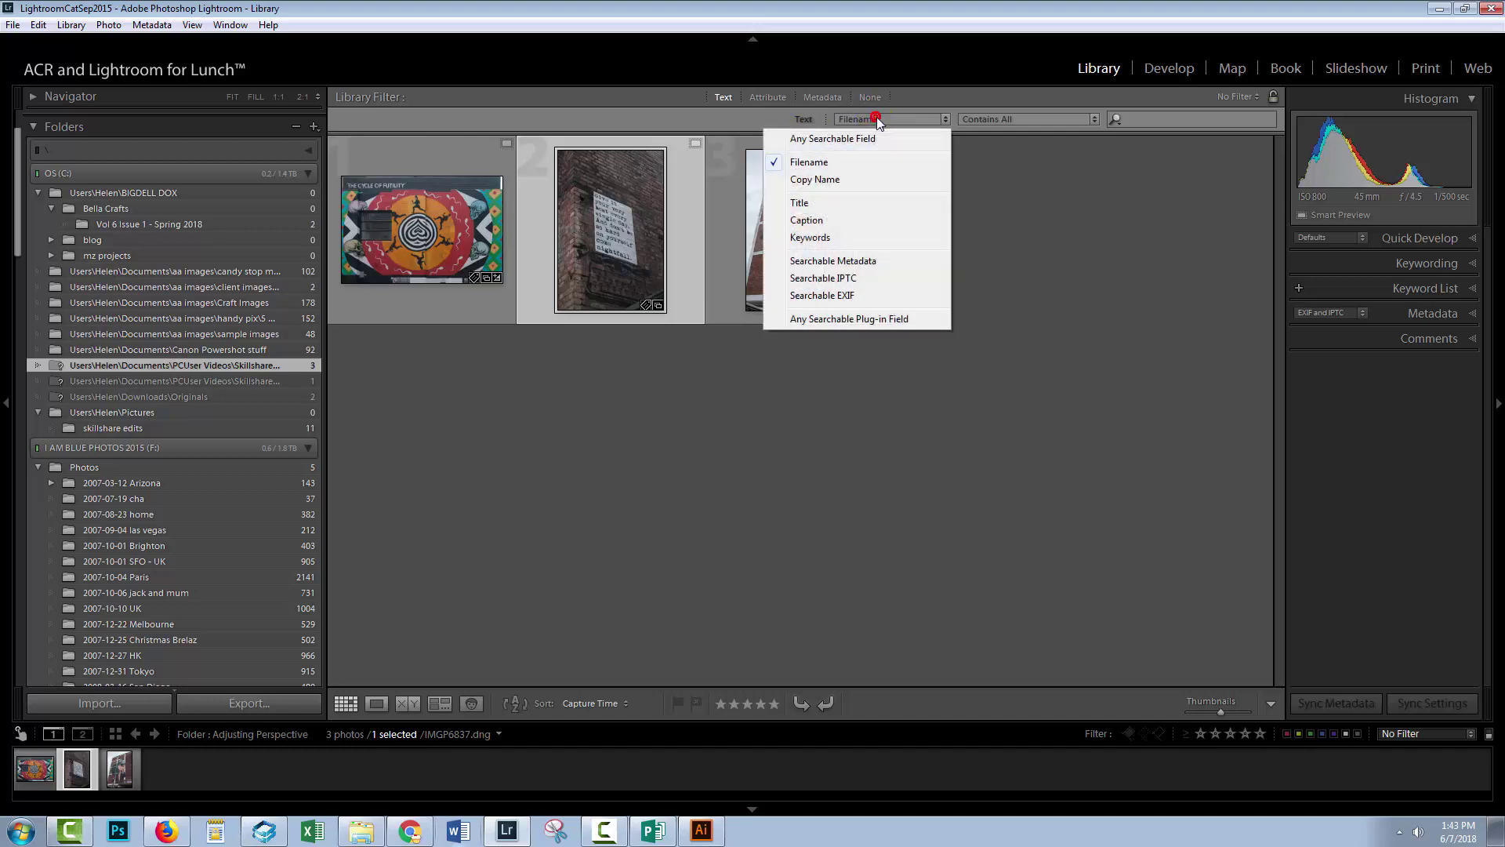
left_click(804, 165)
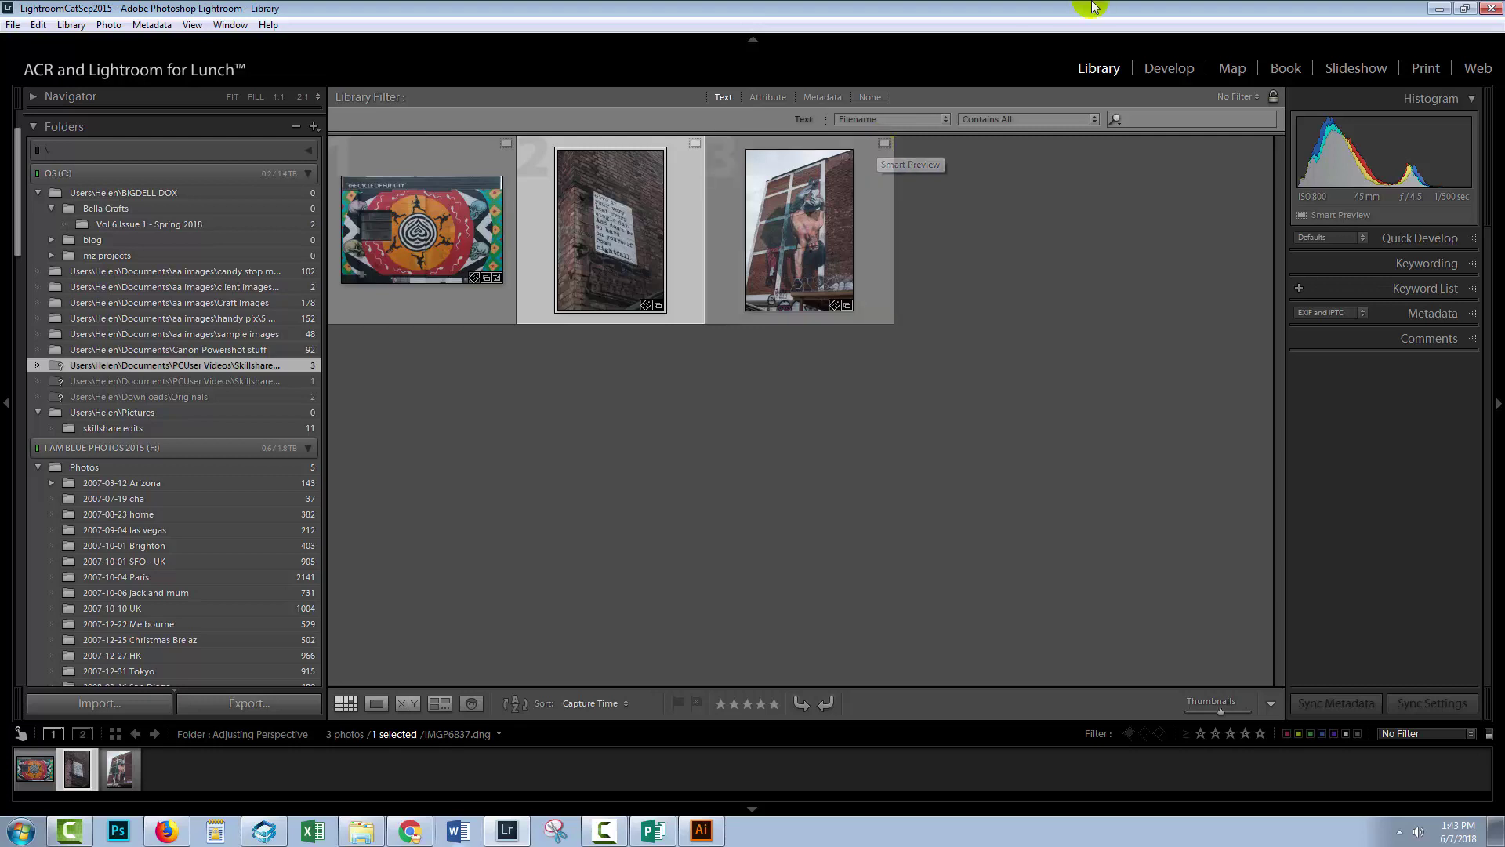
left_click(1011, 118)
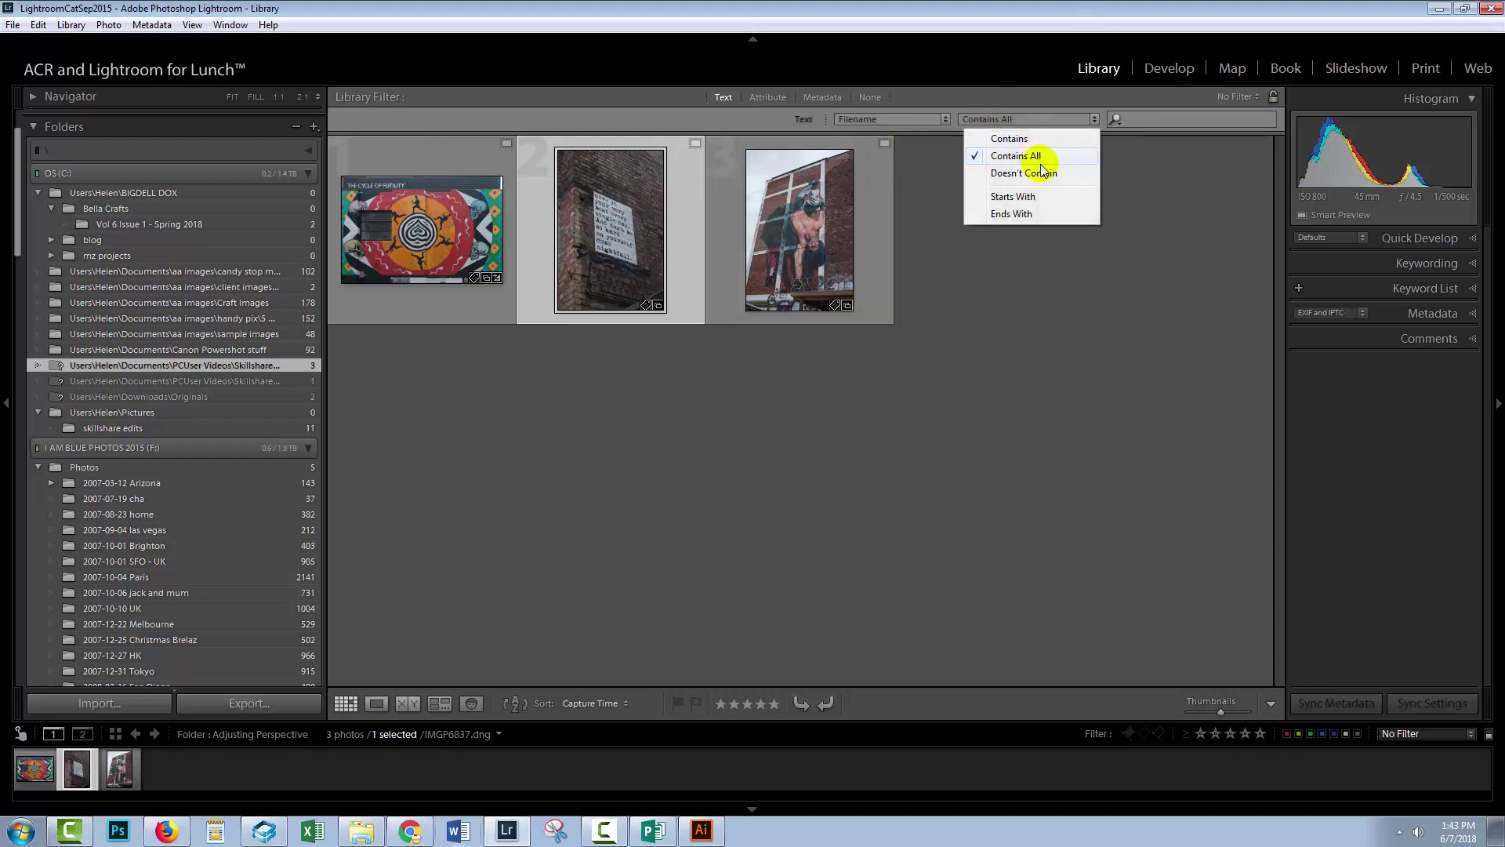
left_click(1038, 111)
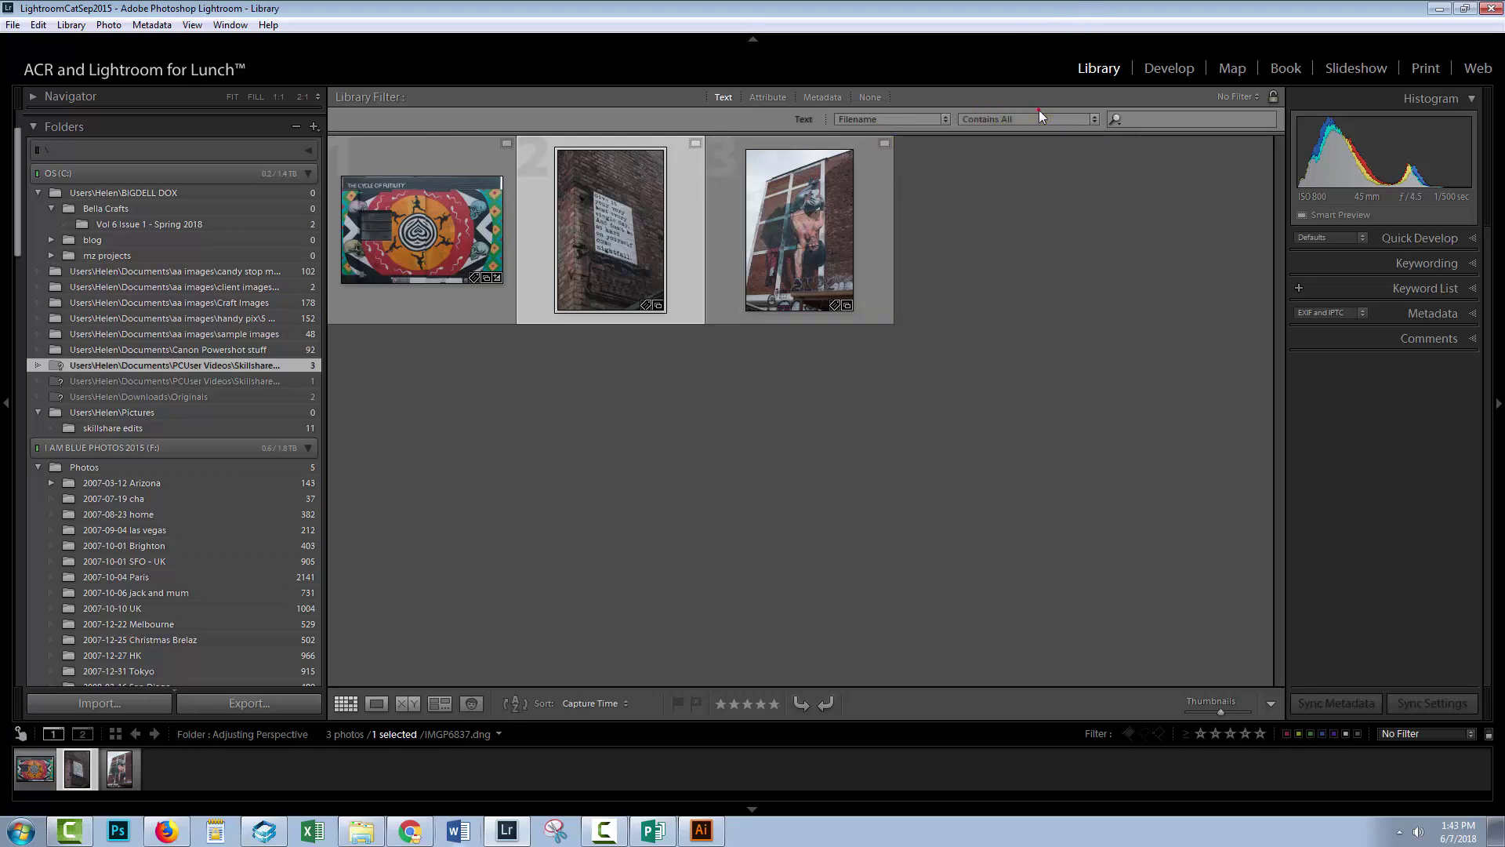
left_click(1138, 119)
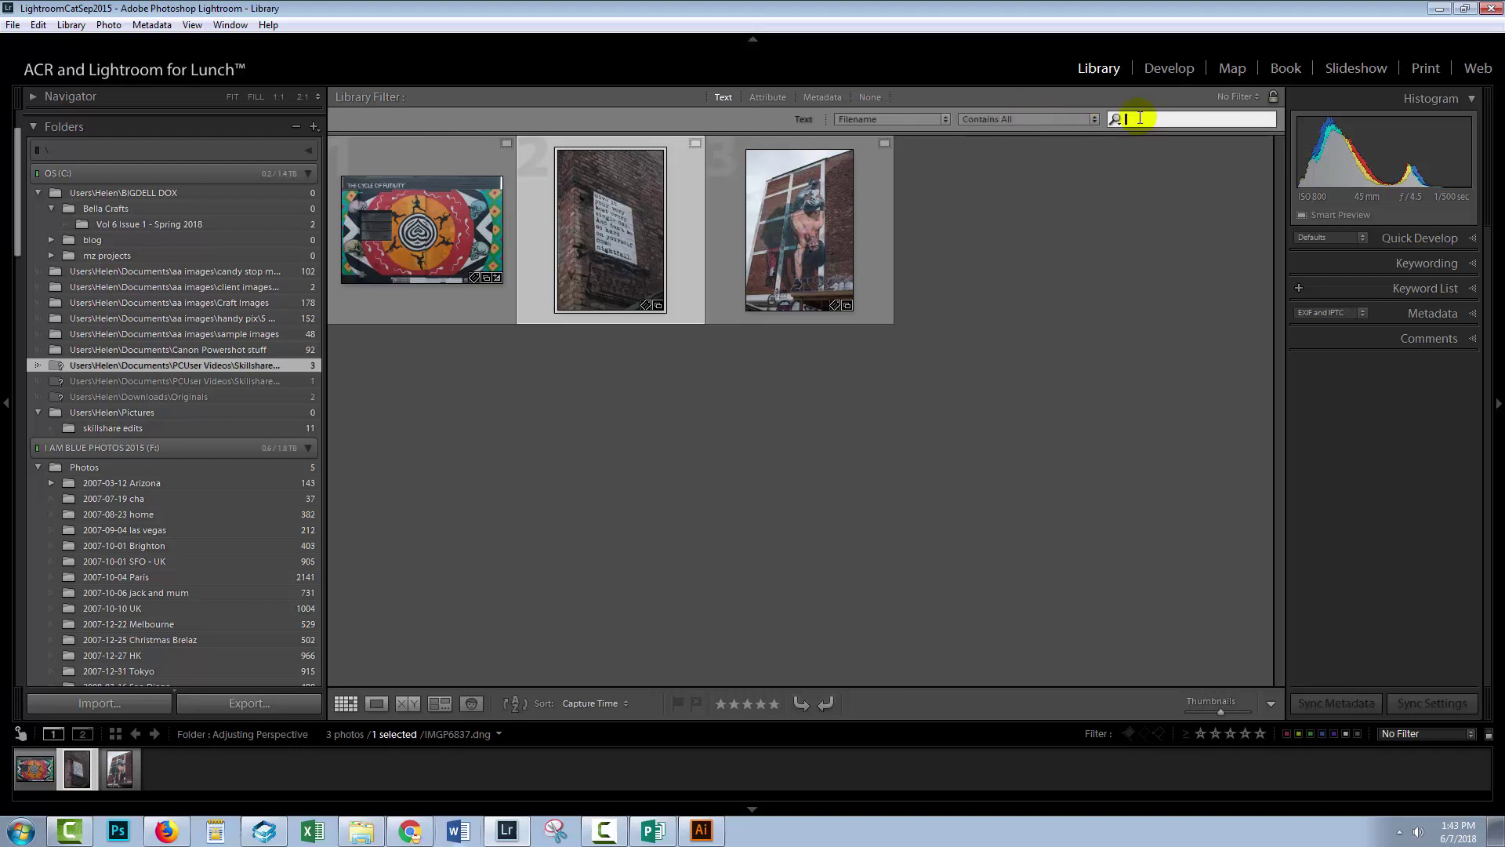
type("im")
type("gp6837.")
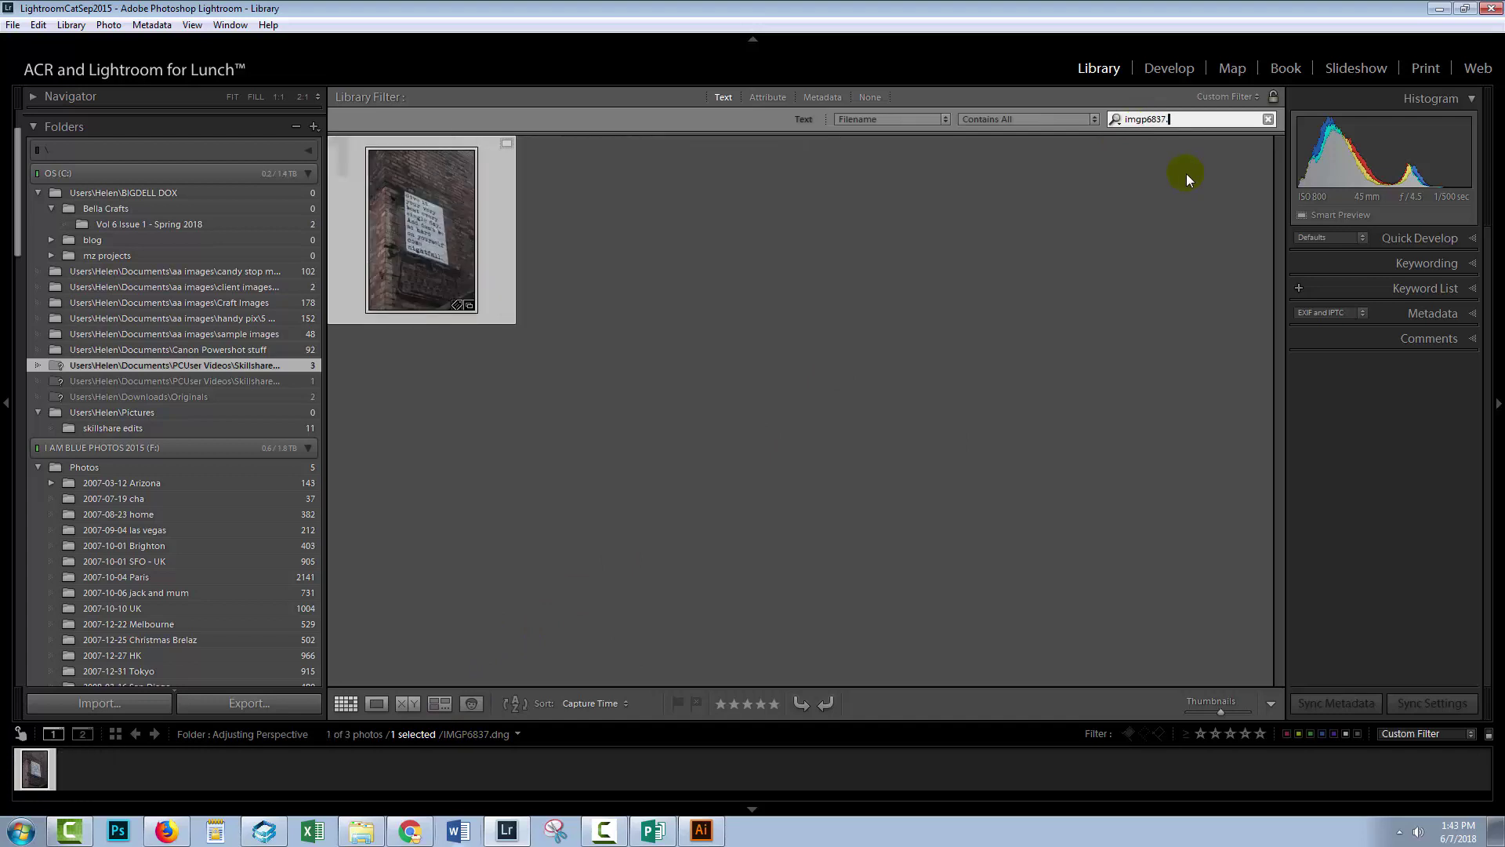
type("dng")
scroll(18, 238, "up", 2)
scroll(18, 239, "up", 1)
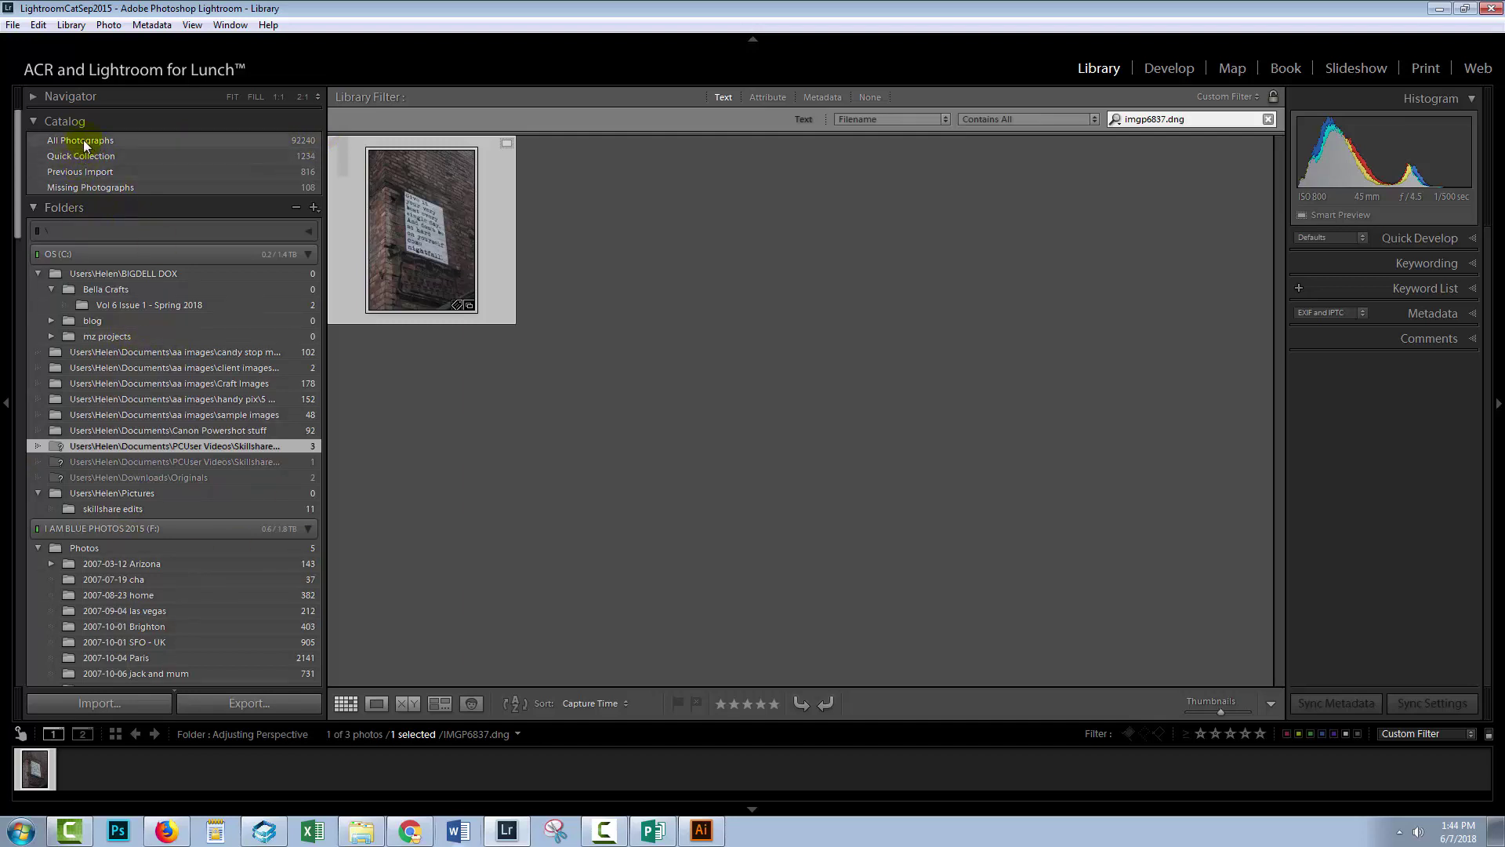
Search All Photographs for imgp6837.dng, finding four matches
left_click(84, 147)
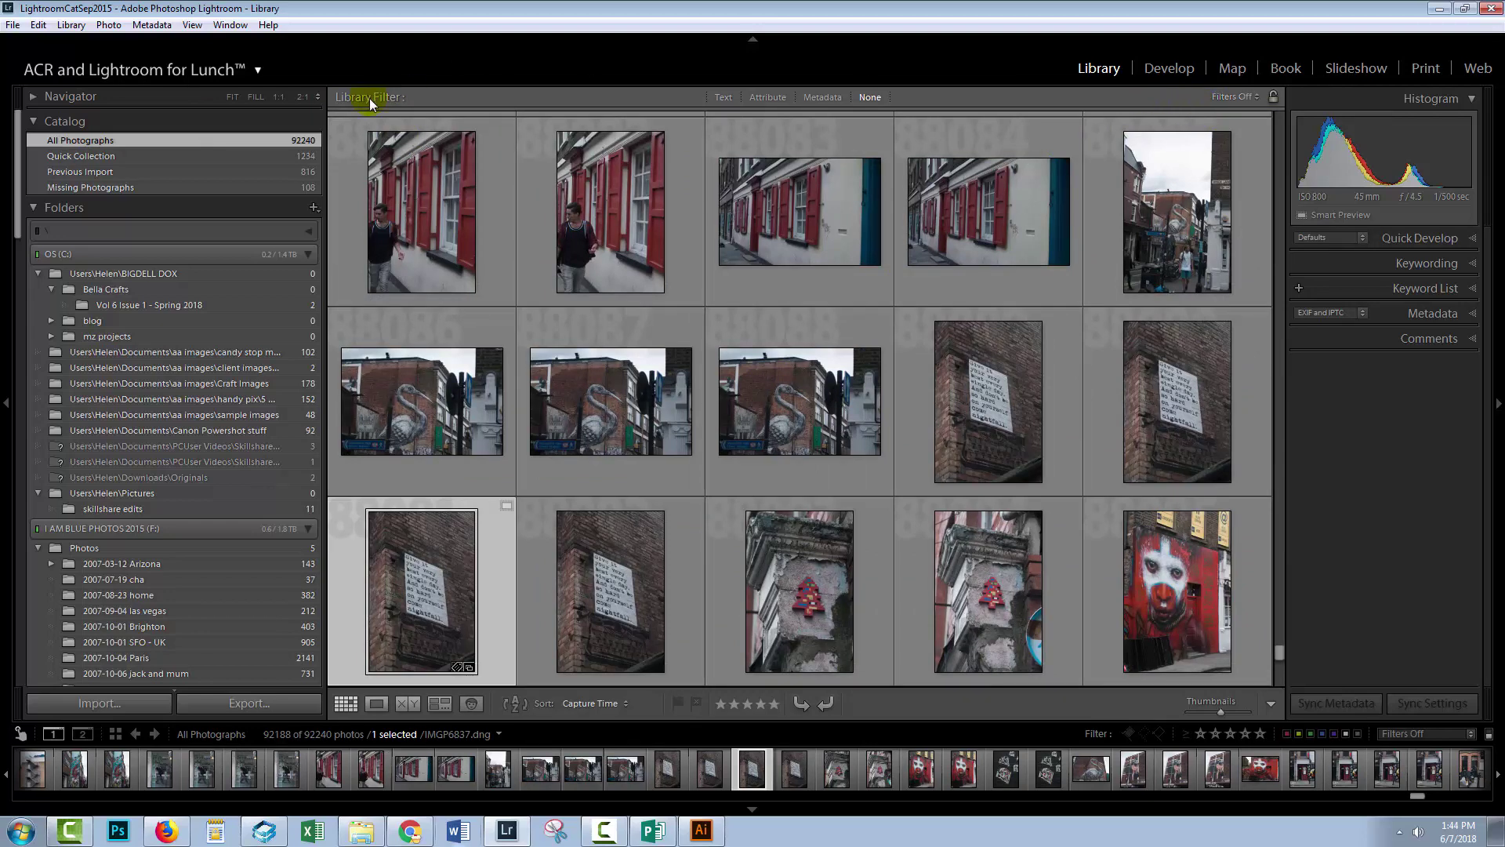
left_click(725, 97)
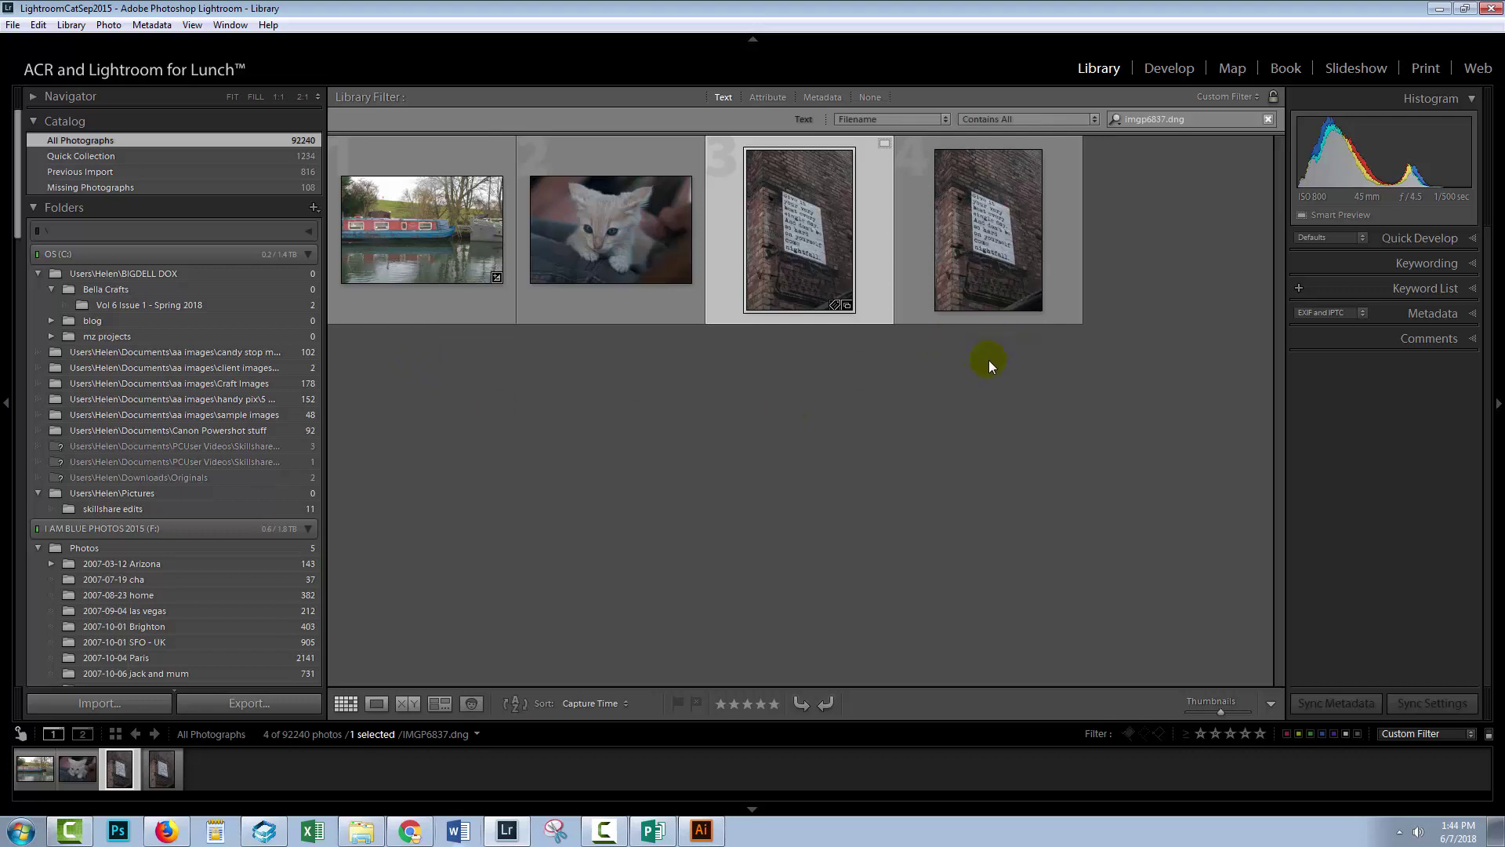
mouse_move(799, 230)
type("imgp6837.dng")
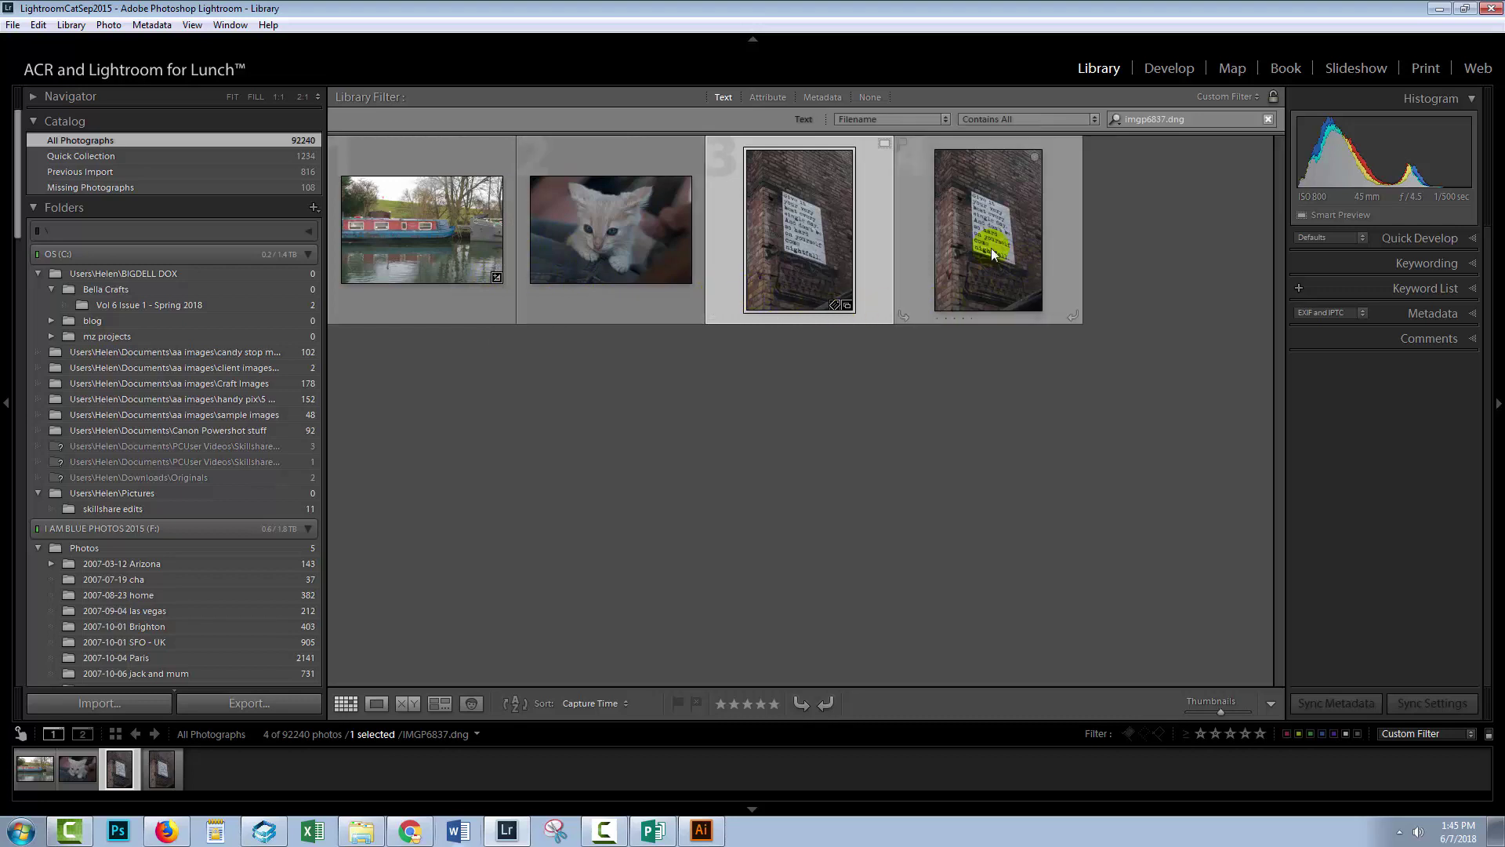
Preview the third brick-wall match in Loupe, then select the fourth match, IMGP6837.DNG
left_click(1072, 179)
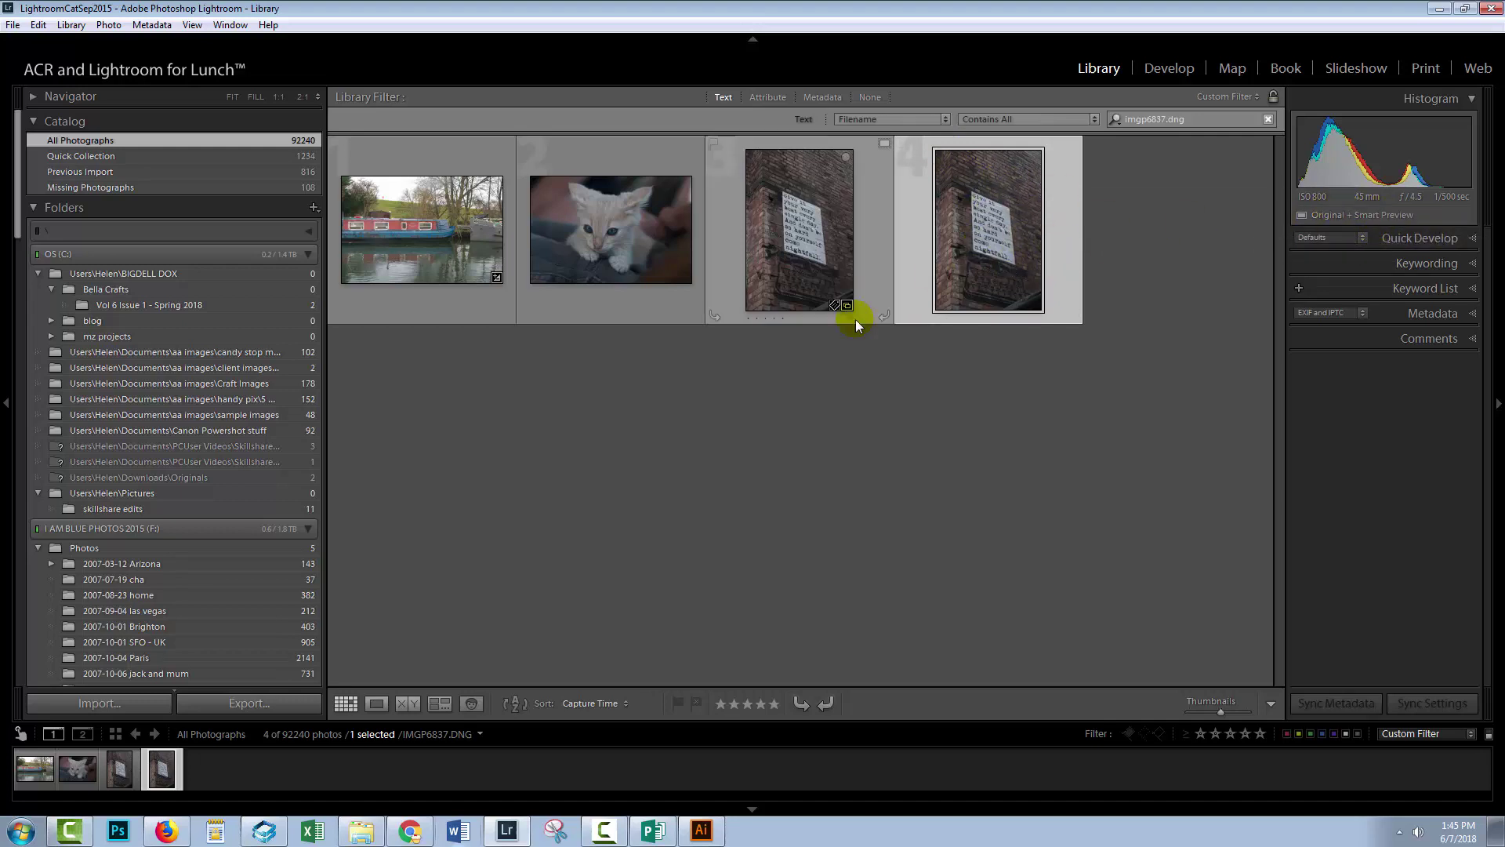
double_click(877, 257)
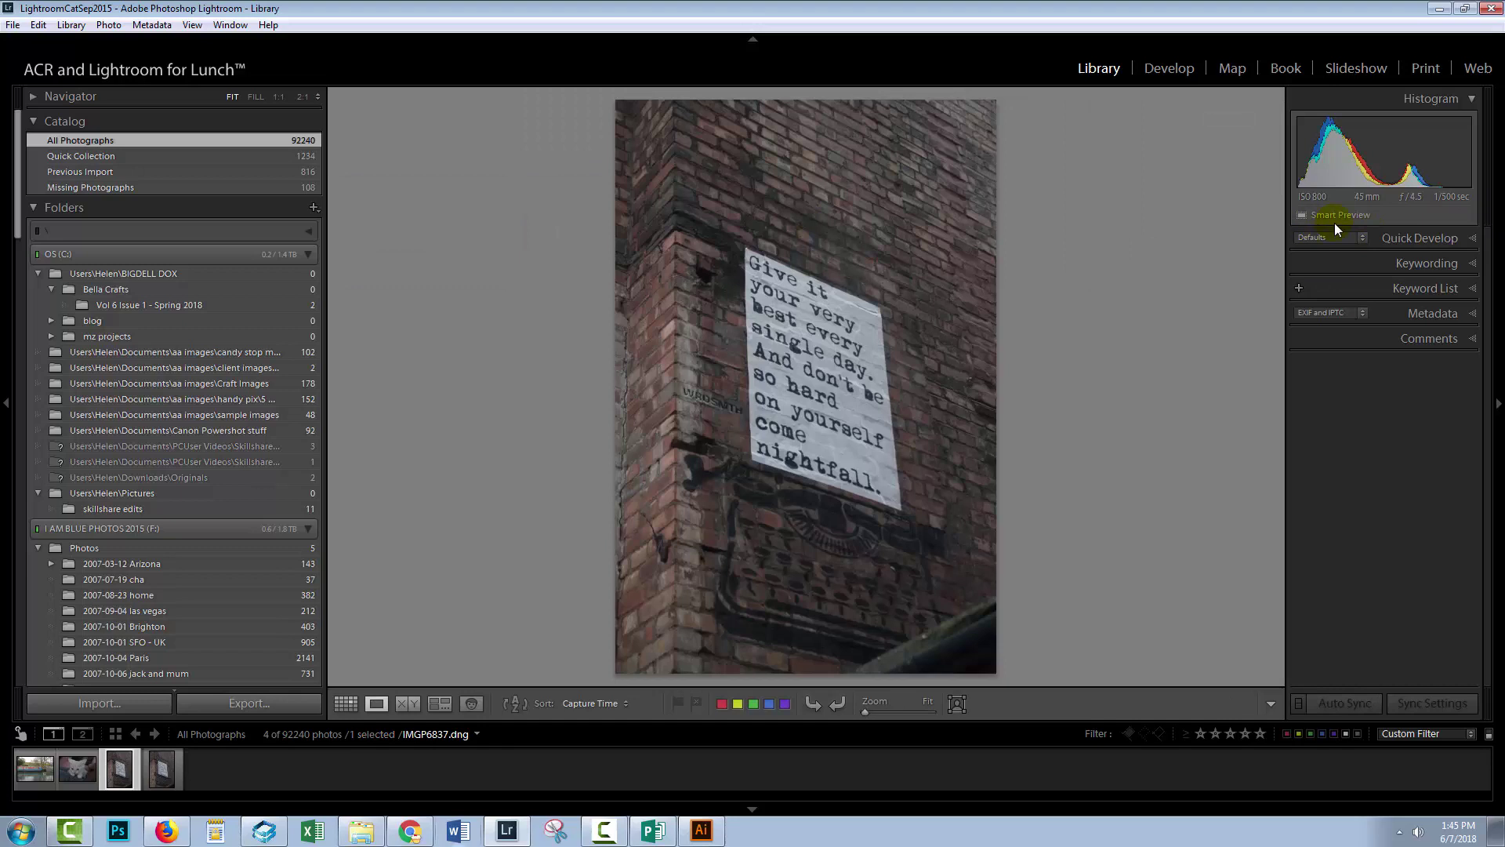
left_click(345, 703)
left_click(998, 252)
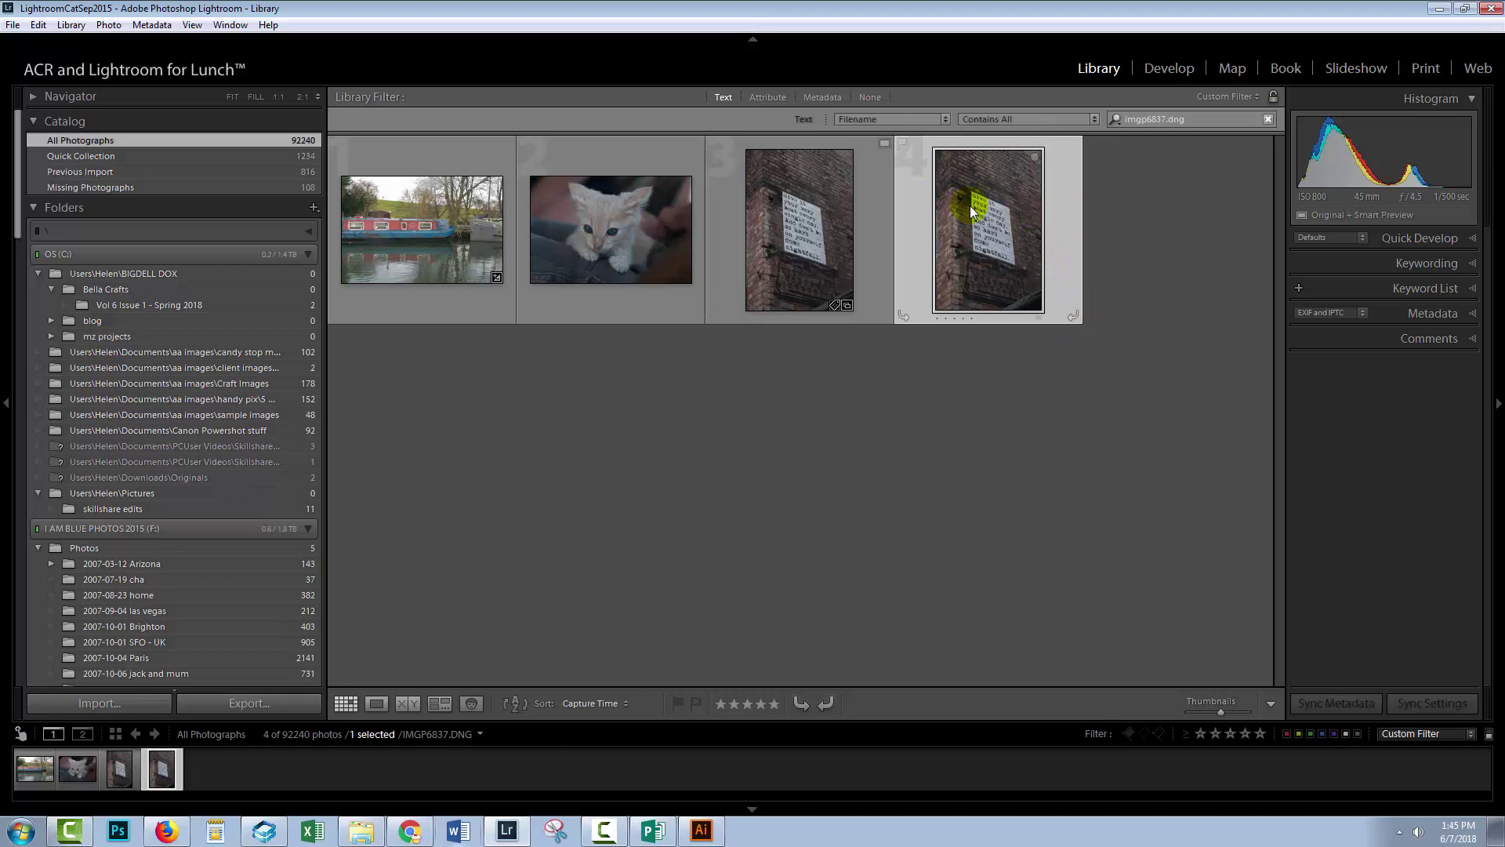
Jump from IMGP6837.DNG to its 2016-08-02 London folder of 1,475 photos
right_click(1063, 198)
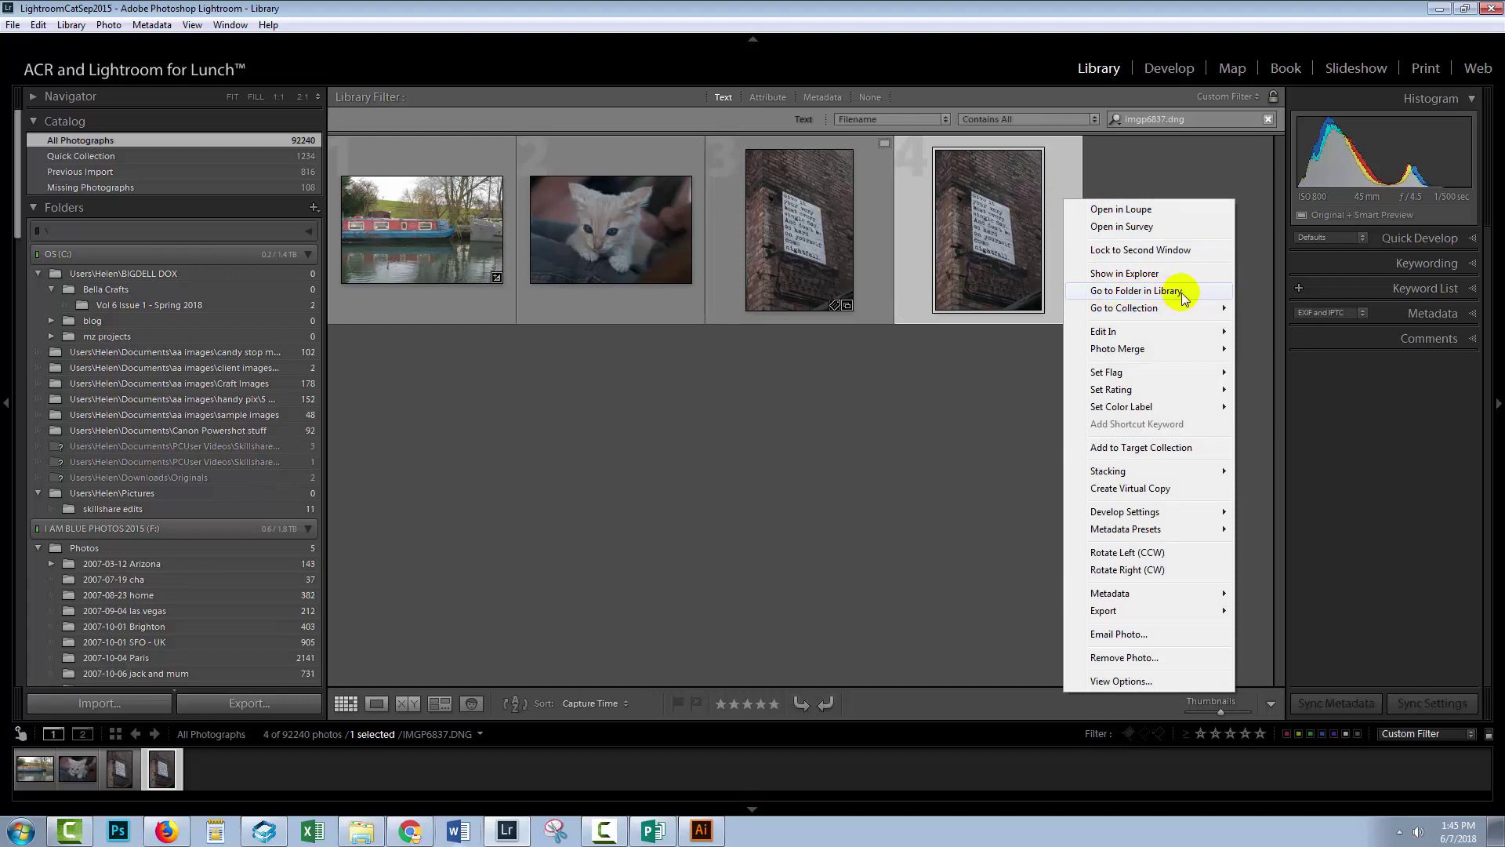
left_click(1142, 290)
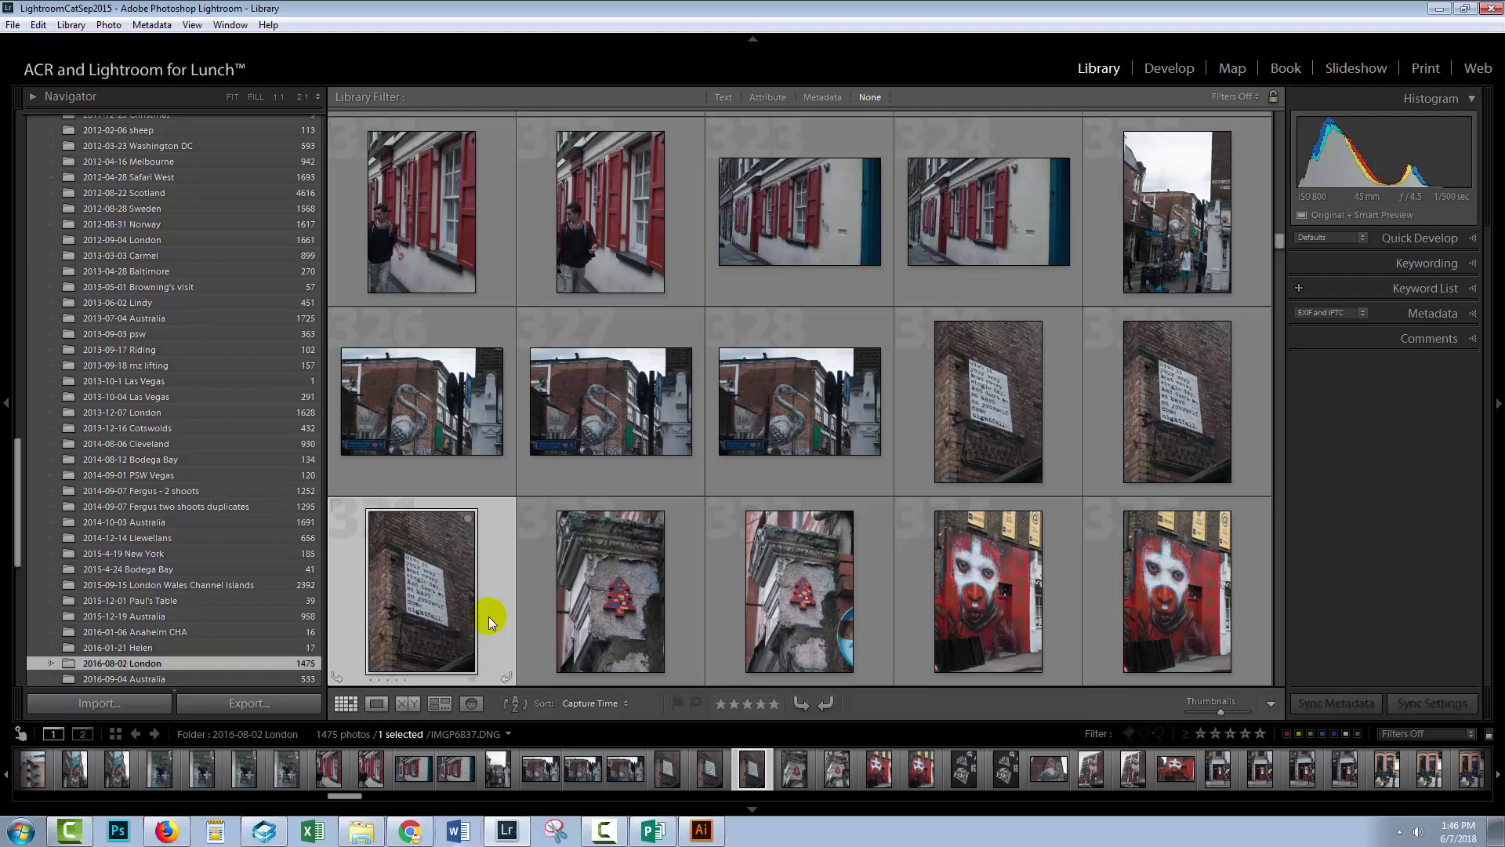
Turn off the text filter and return to All Photographs
mouse_move(421, 591)
left_click(724, 100)
type("imgp6837.dng")
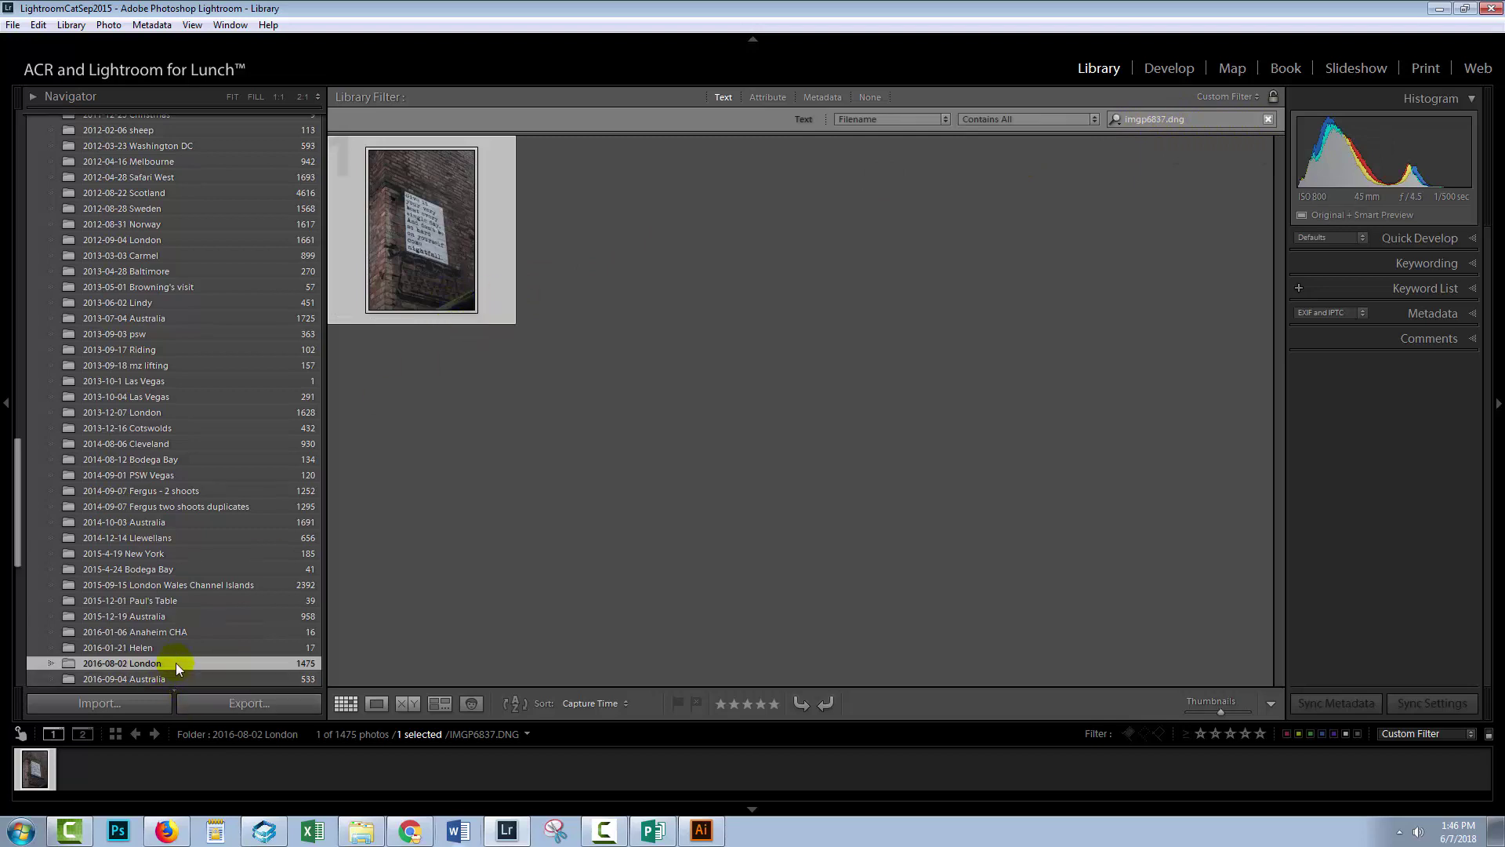
scroll(154, 659, "up", 10)
scroll(130, 243, "up", 10)
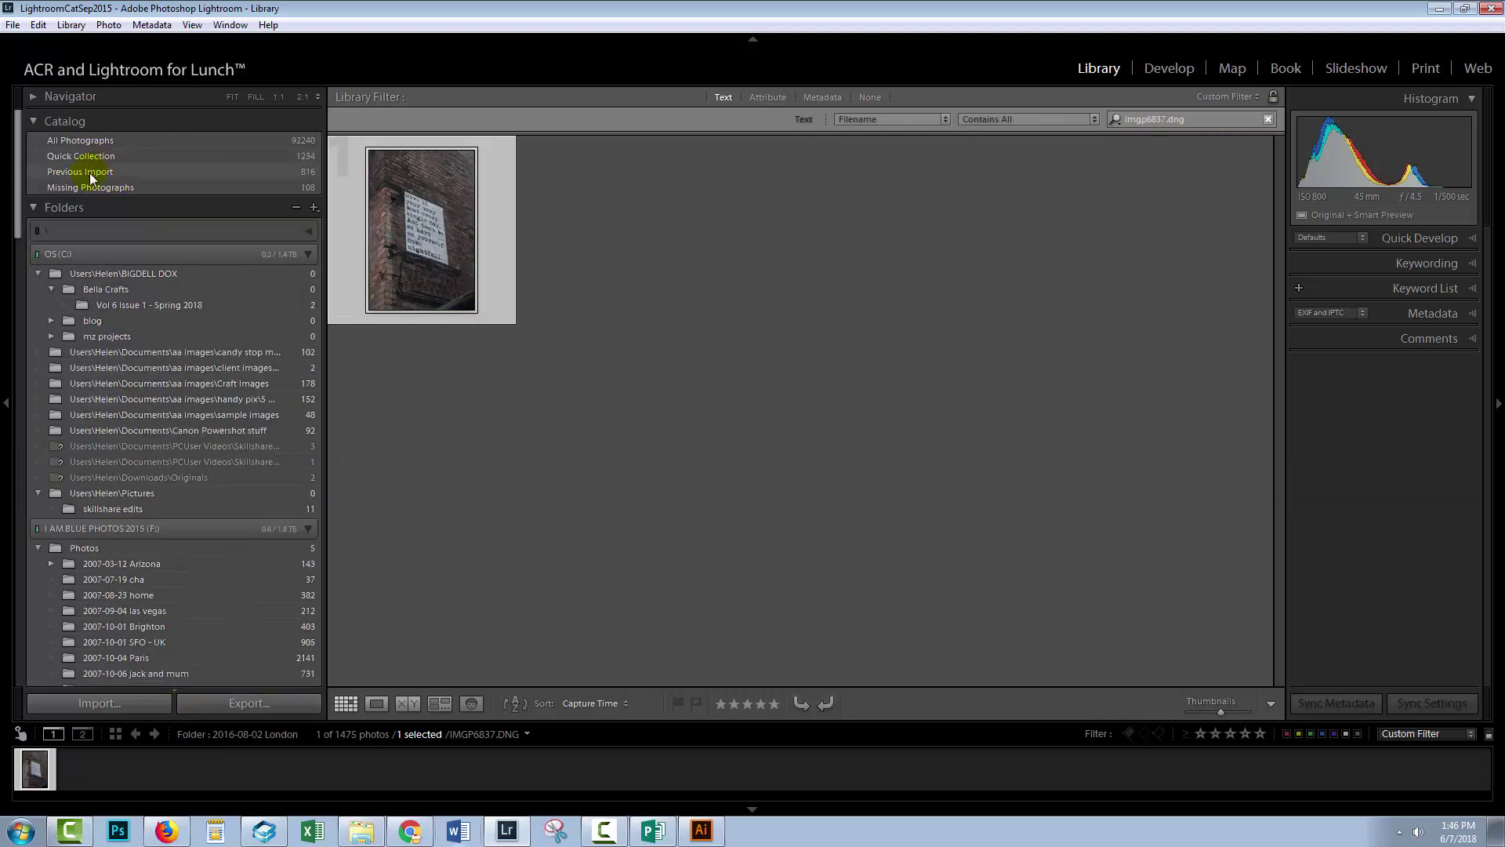
left_click(100, 143)
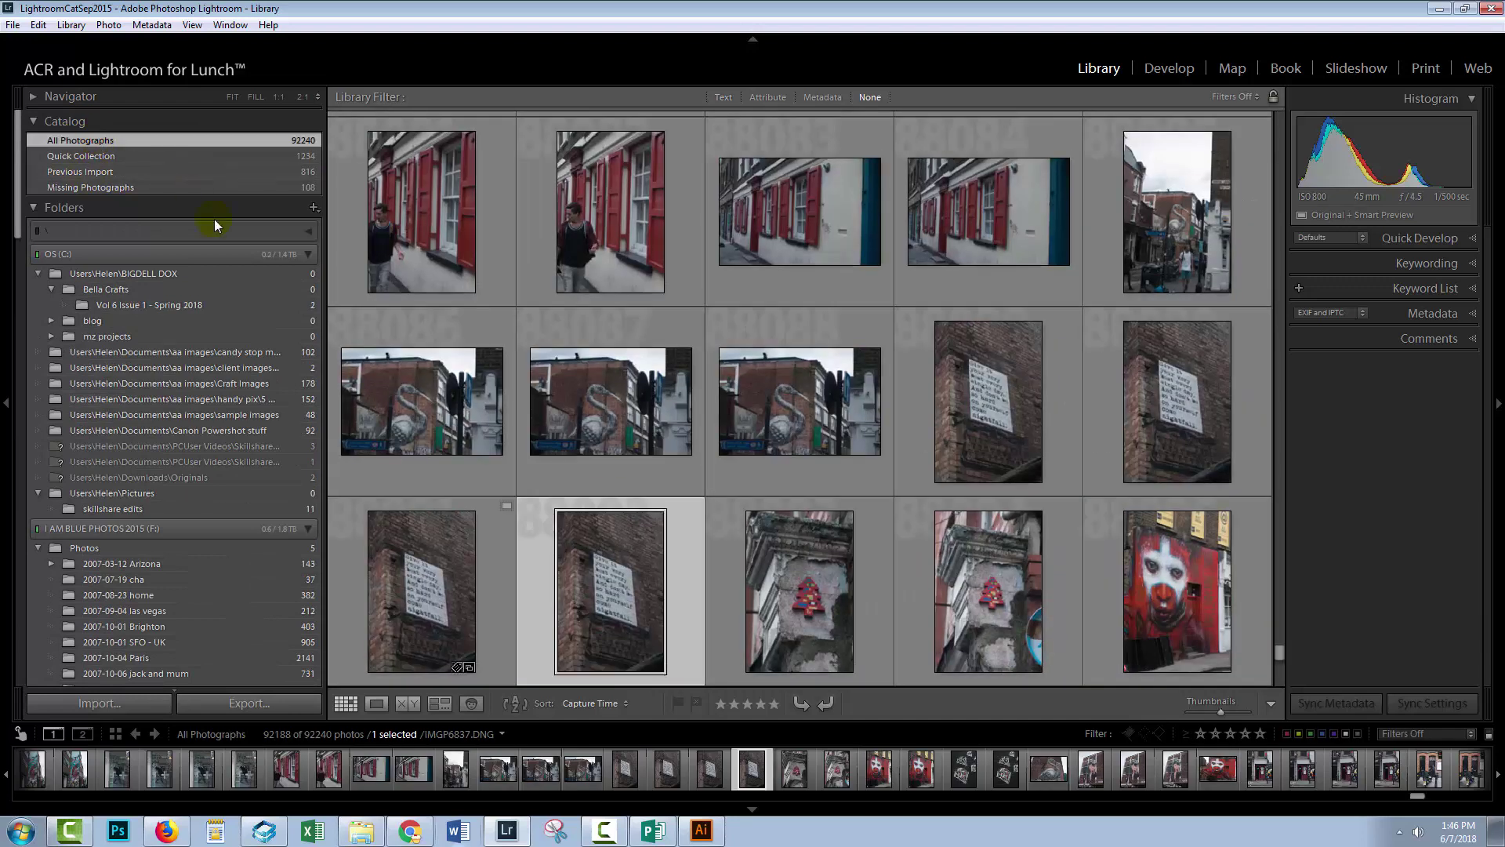